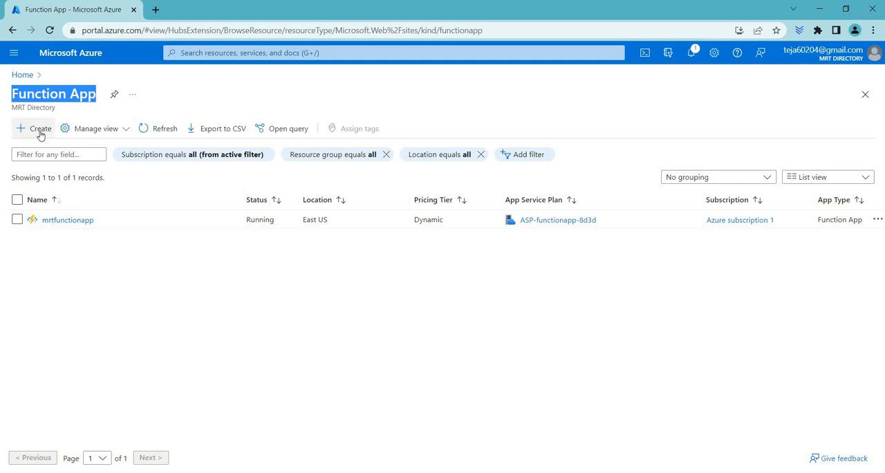
Open the Function App service and start creating a new function app.
click(207, 53)
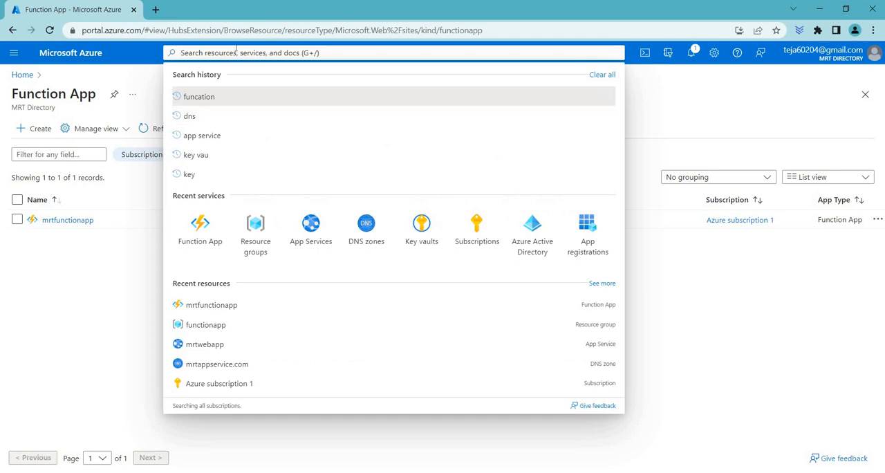
click(203, 240)
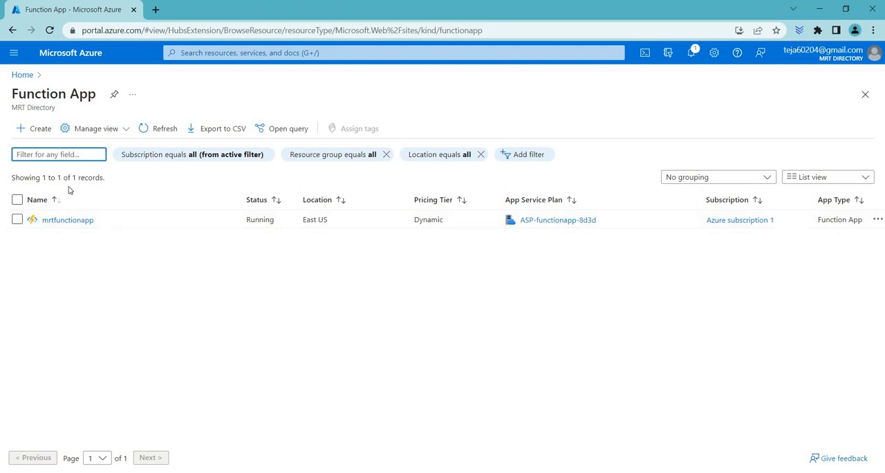
click(43, 134)
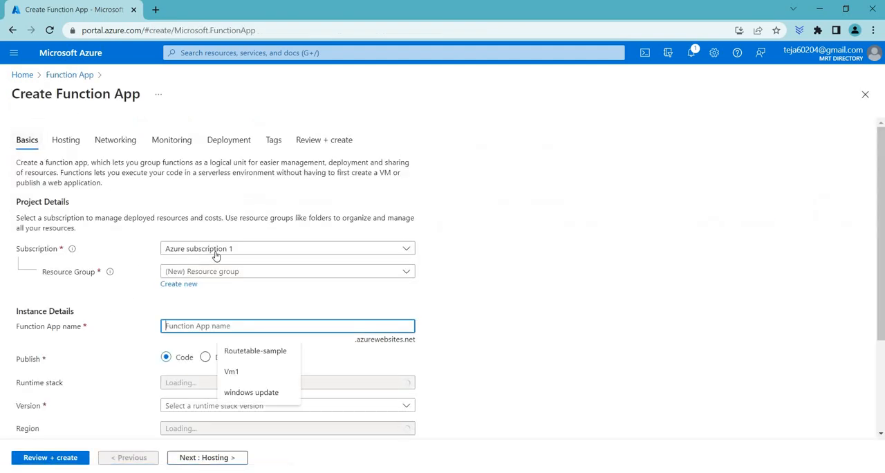
Assign the new function app to the existing functionapp resource group, cancelling the creation of a new group.
click(201, 252)
click(200, 252)
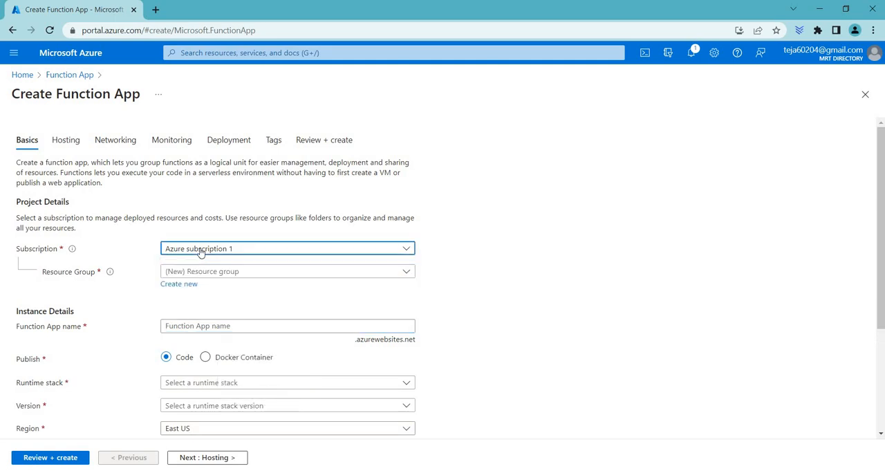
click(293, 277)
click(181, 367)
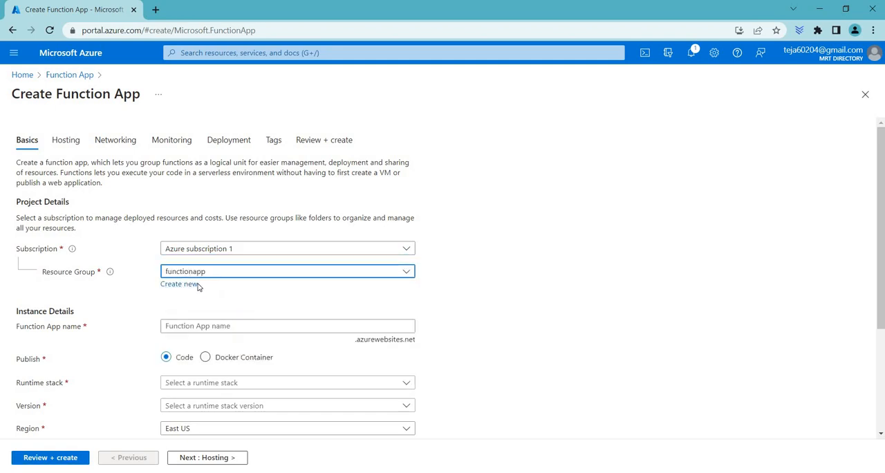
click(187, 286)
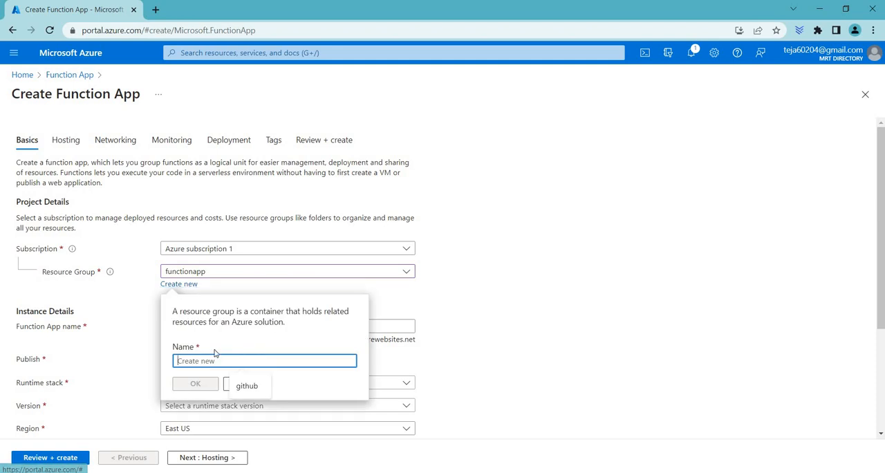
click(226, 385)
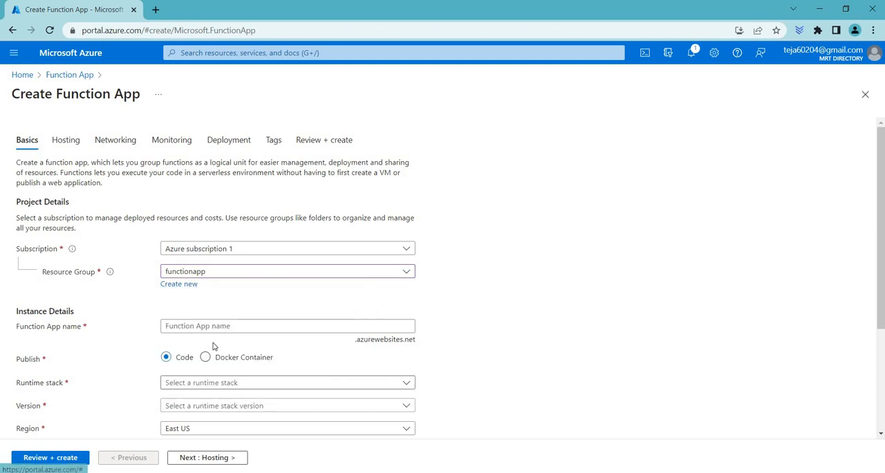
Name the function app mrtapp1 and choose .NET as its runtime stack.
scroll(213, 346, down, 1)
click(218, 269)
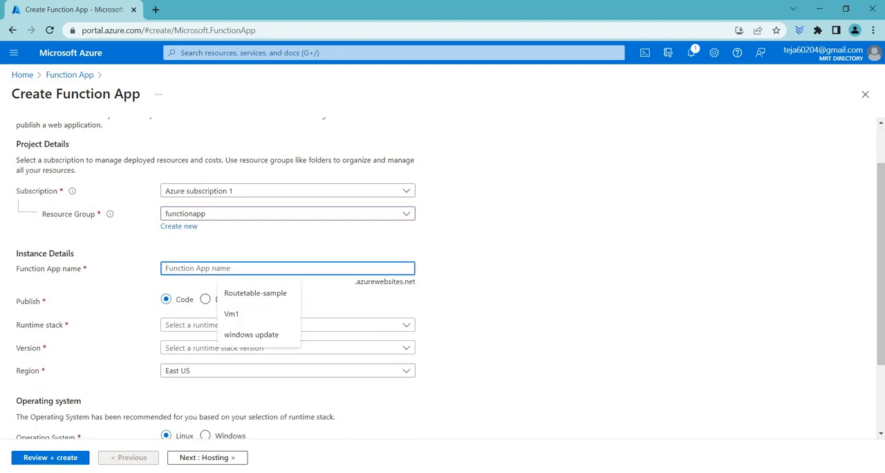
text(mrtapp1)
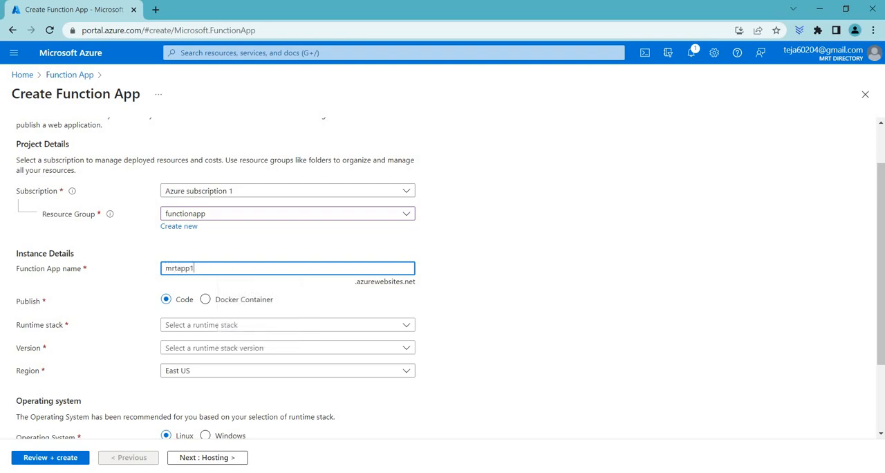
drag(219, 271, 154, 270)
click(218, 267)
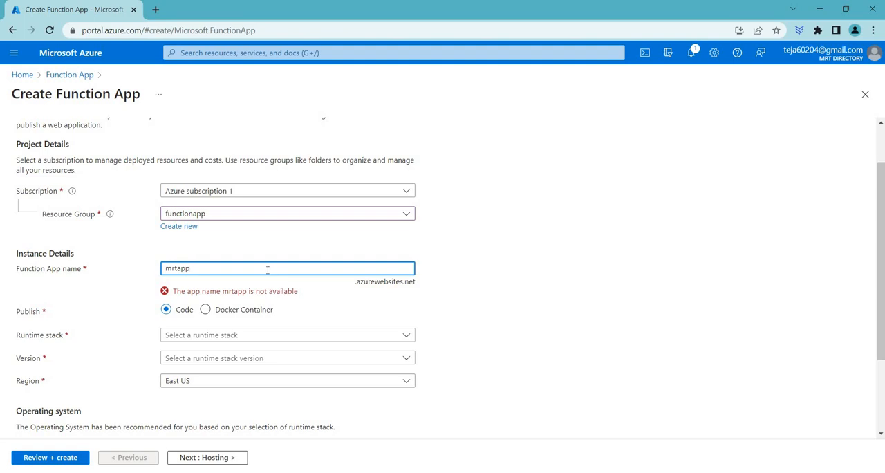
text(1)
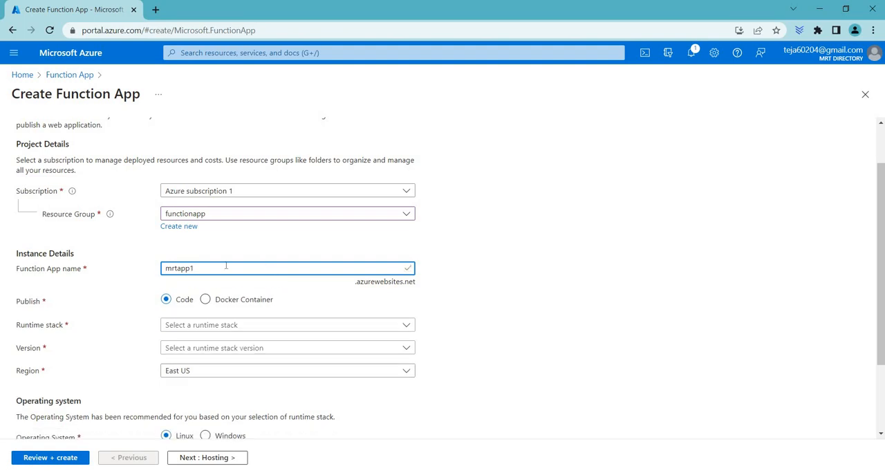
click(198, 329)
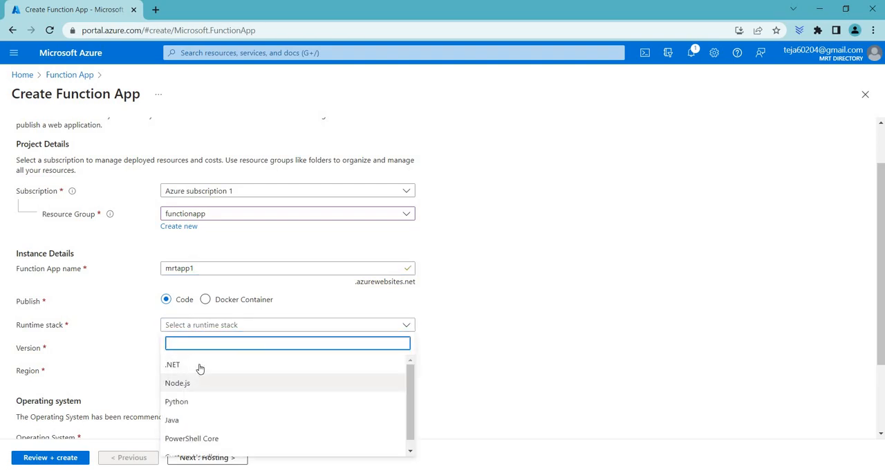
click(200, 366)
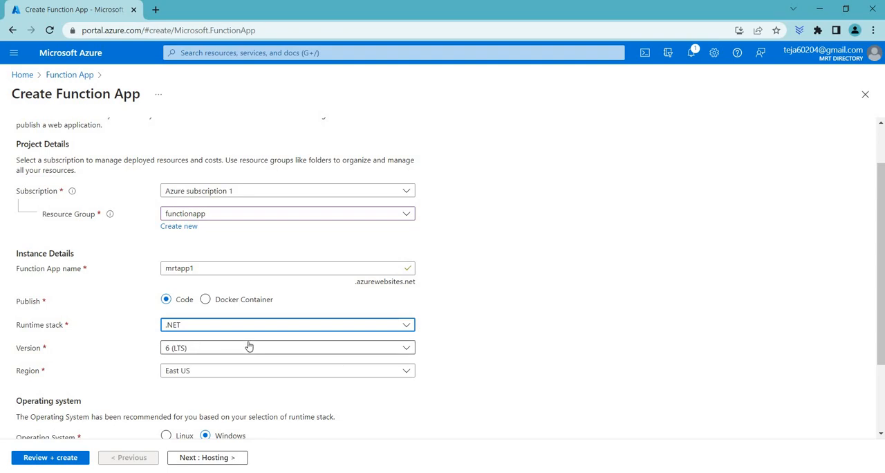
Try the Functions Premium plan type for the function app and switch back to Consumption (Serverless).
scroll(201, 266, down, 1)
scroll(201, 288, down, 1)
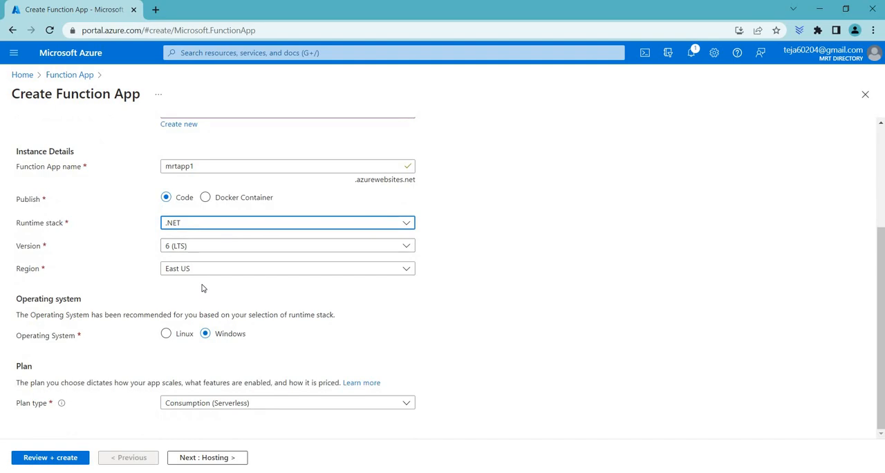
click(299, 405)
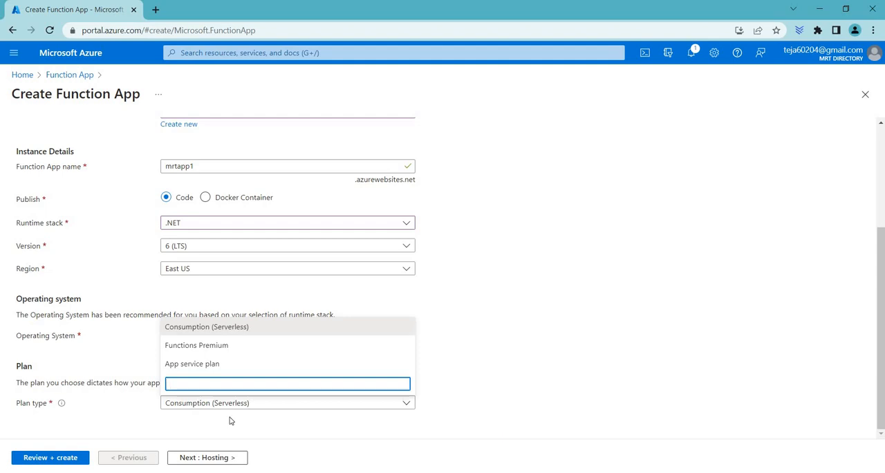
click(287, 347)
scroll(178, 265, down, 3)
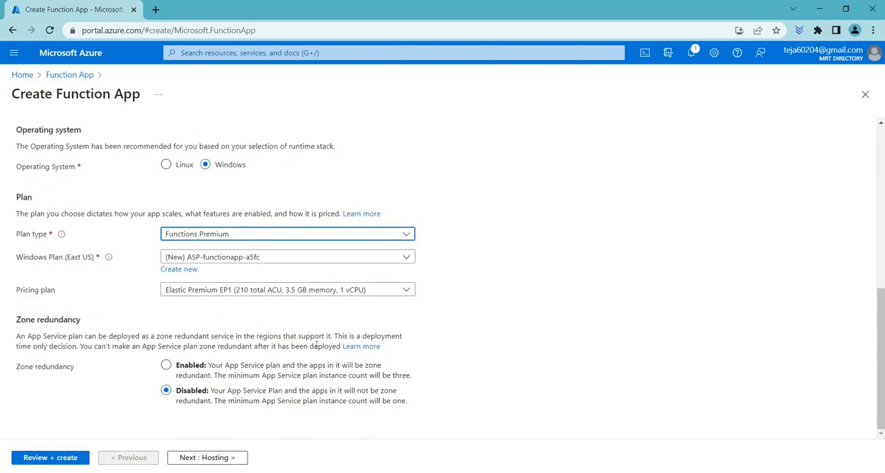
click(273, 234)
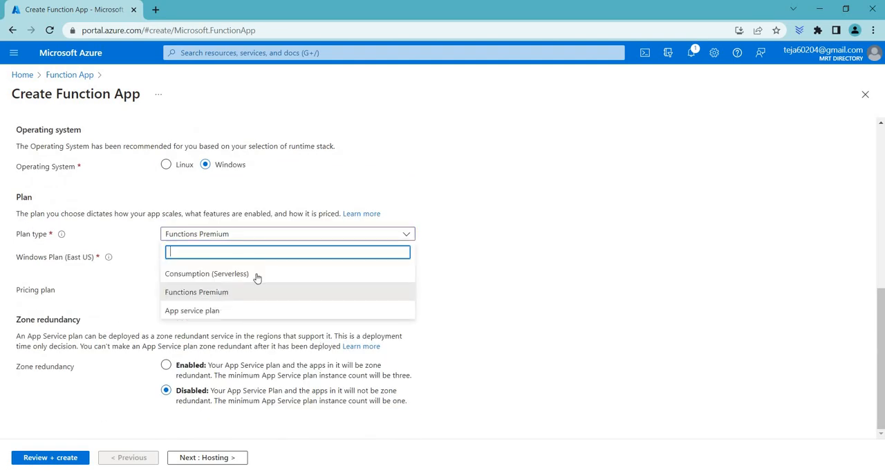
click(220, 274)
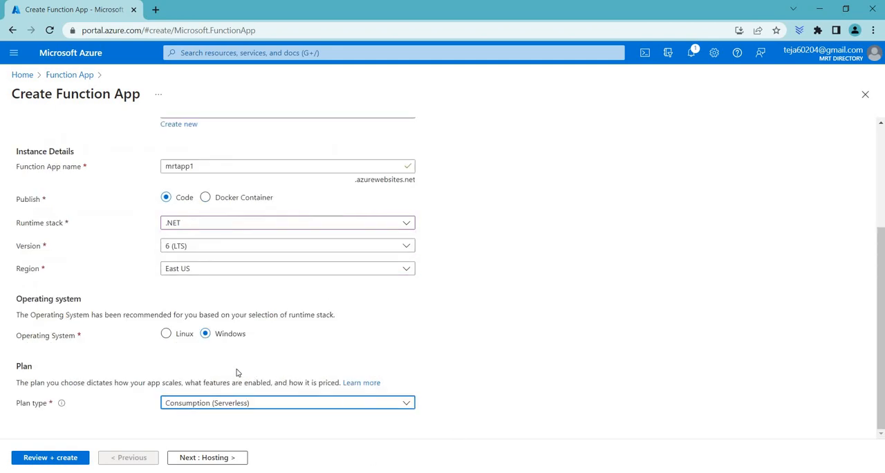
Review the new function app's hosting, networking, monitoring and deployment settings and its final summary.
scroll(242, 402, up, 3)
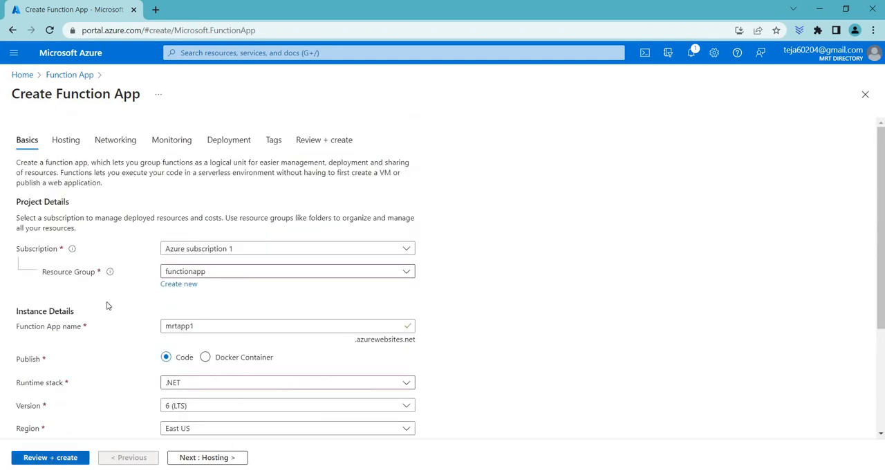
click(63, 148)
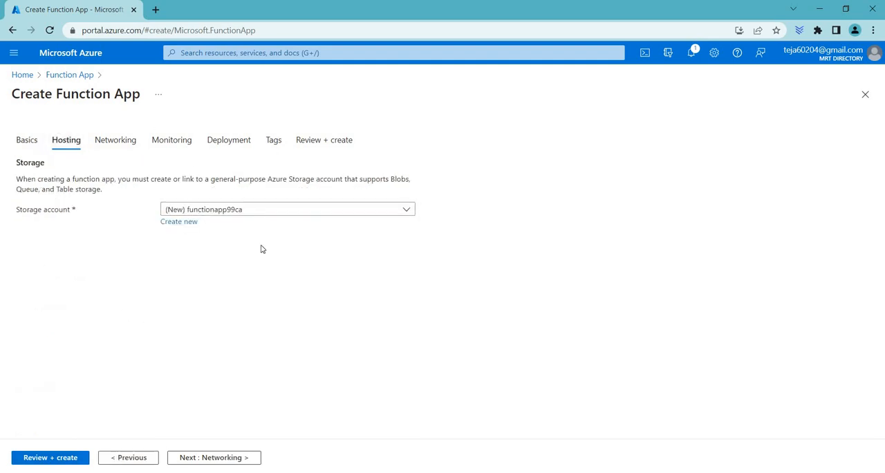
click(128, 141)
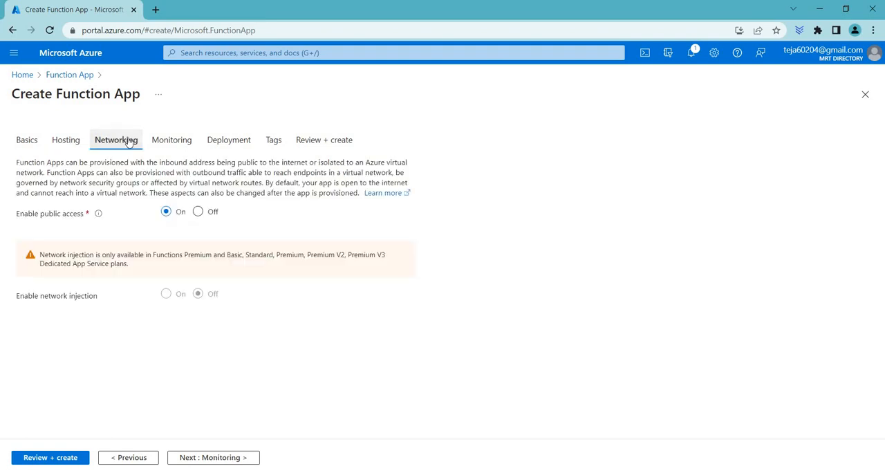
drag(19, 213, 86, 216)
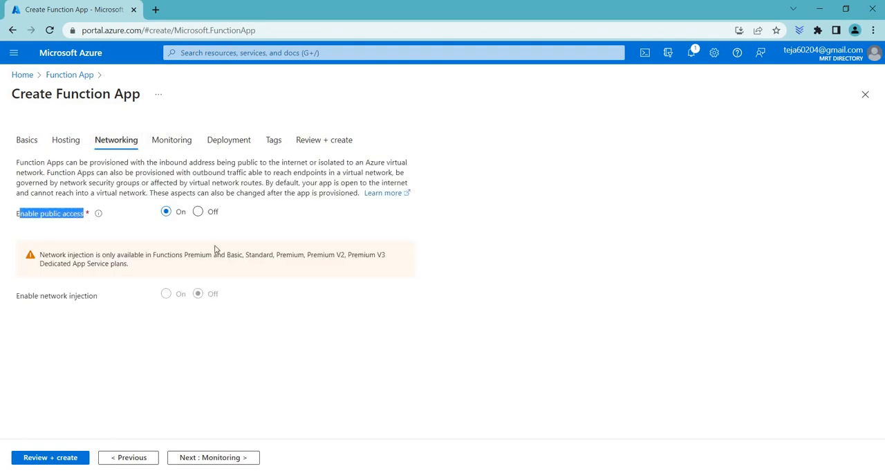
click(179, 138)
click(167, 248)
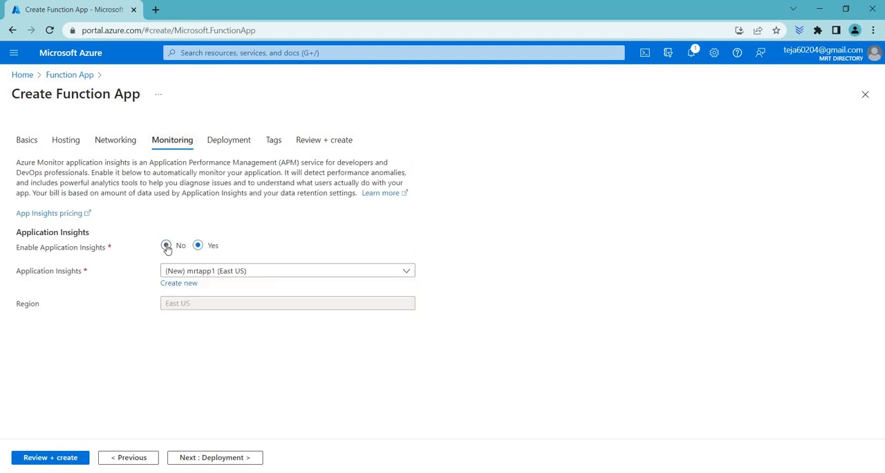
click(233, 147)
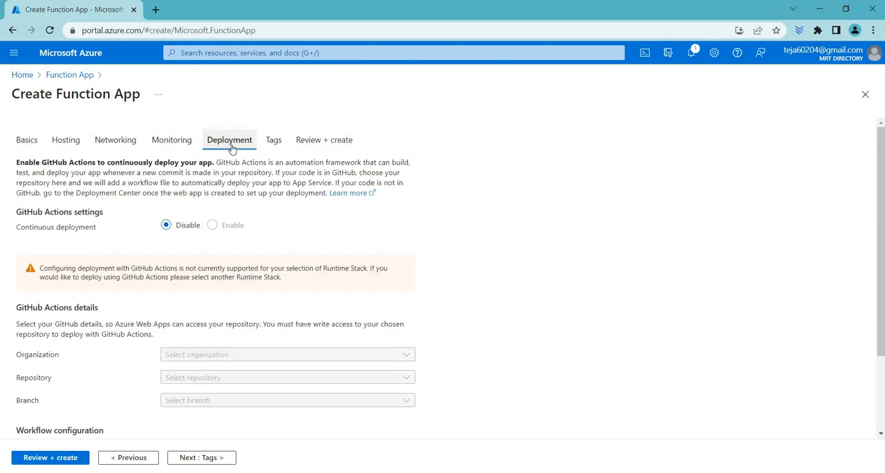
click(311, 141)
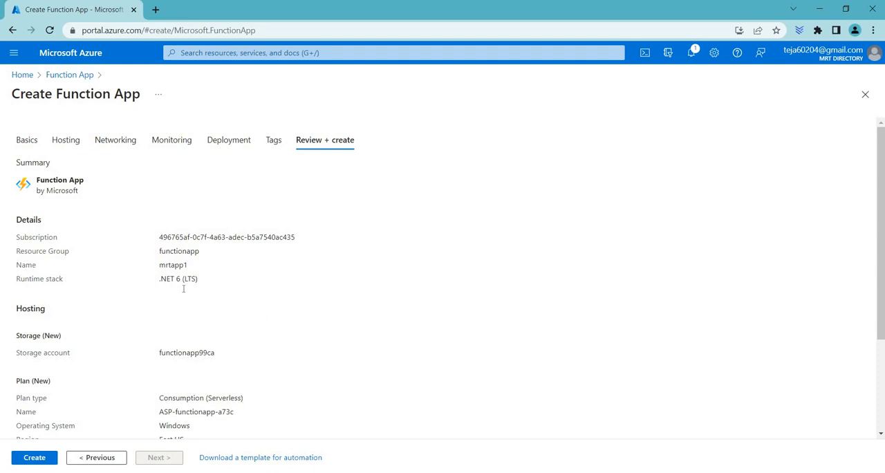
scroll(85, 121, down, 2)
scroll(85, 121, up, 2)
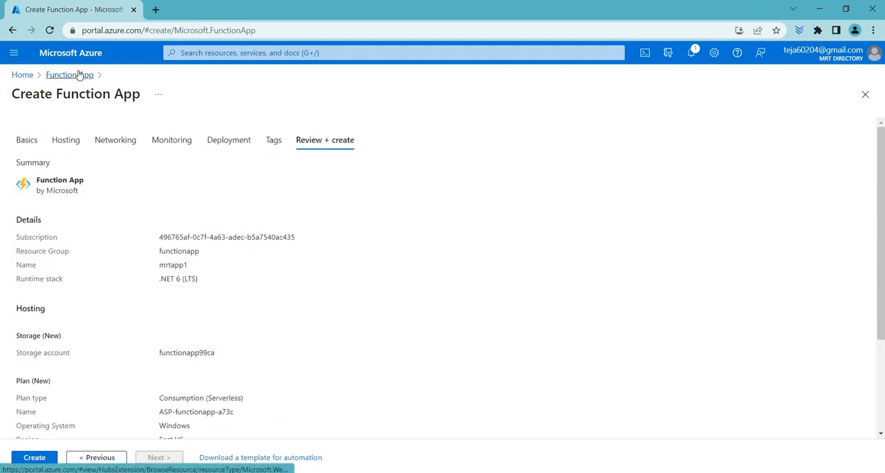
Leave the creation form without creating the app and open the overview and metrics of the existing mrtfunctionapp.
click(81, 75)
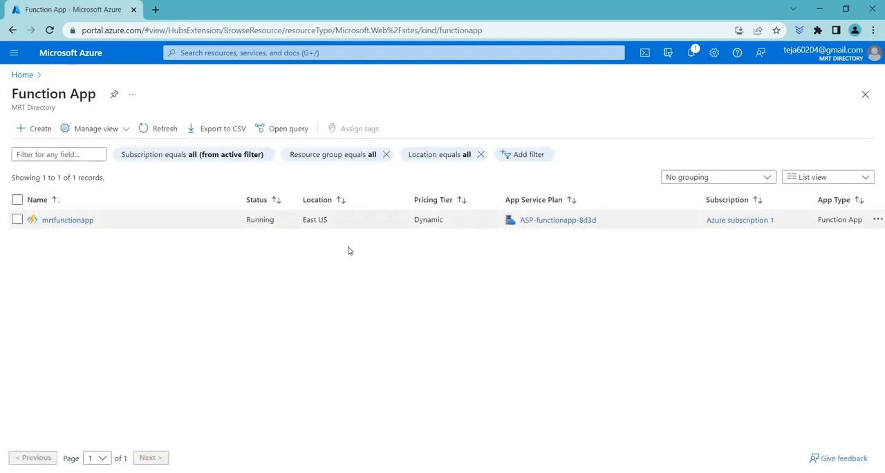
click(67, 220)
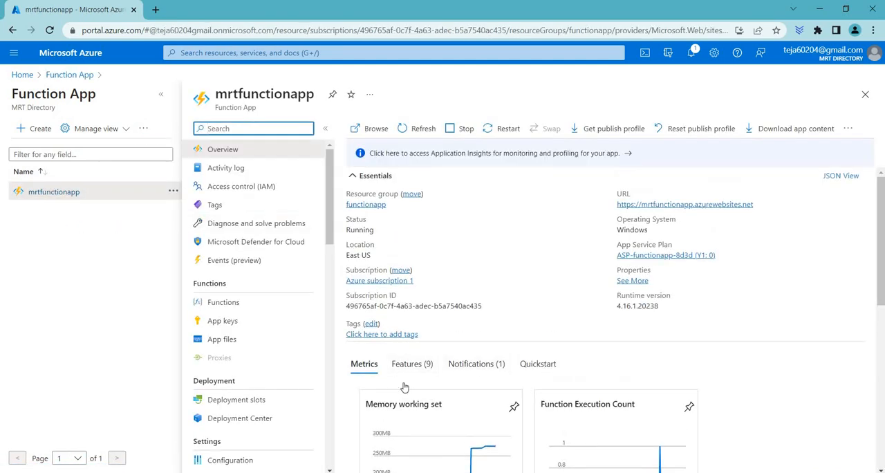
scroll(399, 334, down, 3)
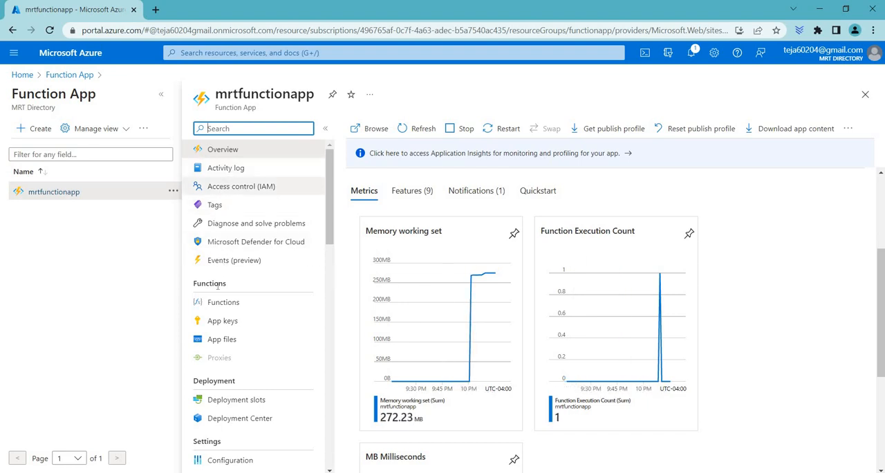
Examine the host keys and system keys of mrtfunctionapp.
click(220, 328)
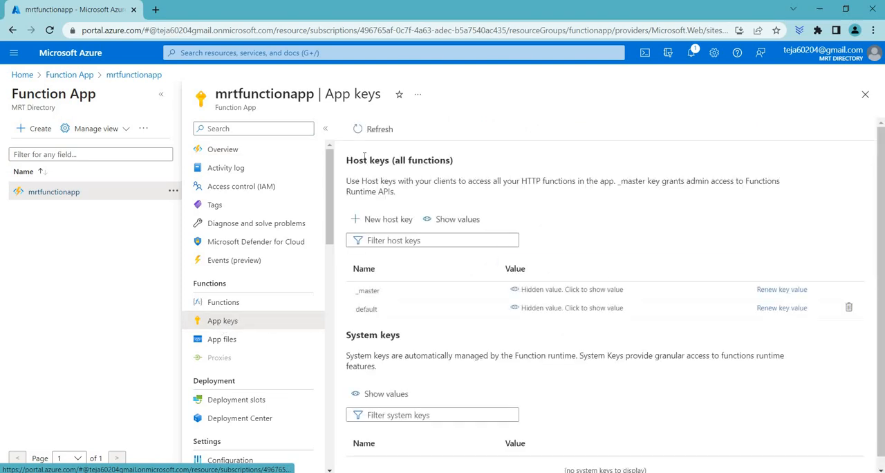
triple_click(450, 160)
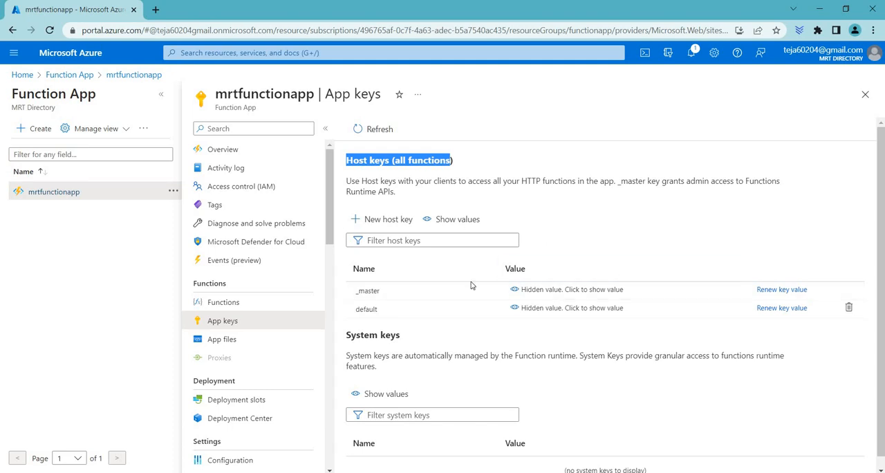
scroll(429, 355, down, 1)
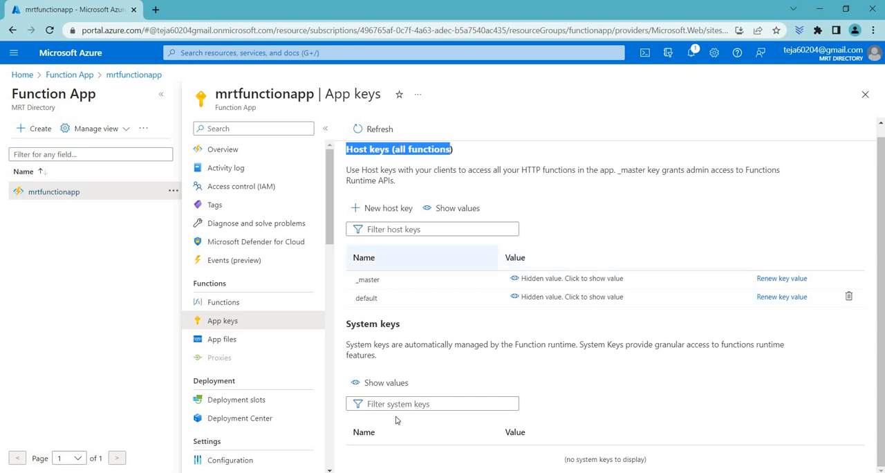
click(356, 150)
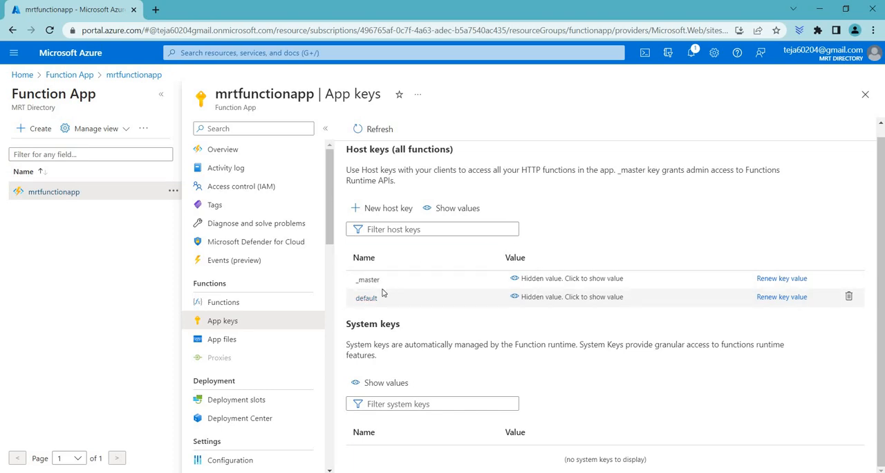
Start creating a function in mrtfunctionapp and compare the Any editor + Core Tools, VS Code and Develop in portal environments.
click(243, 307)
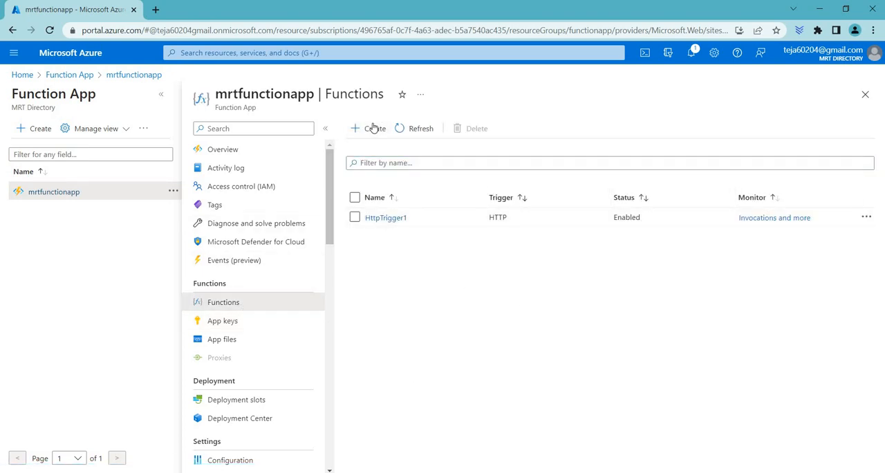
click(373, 129)
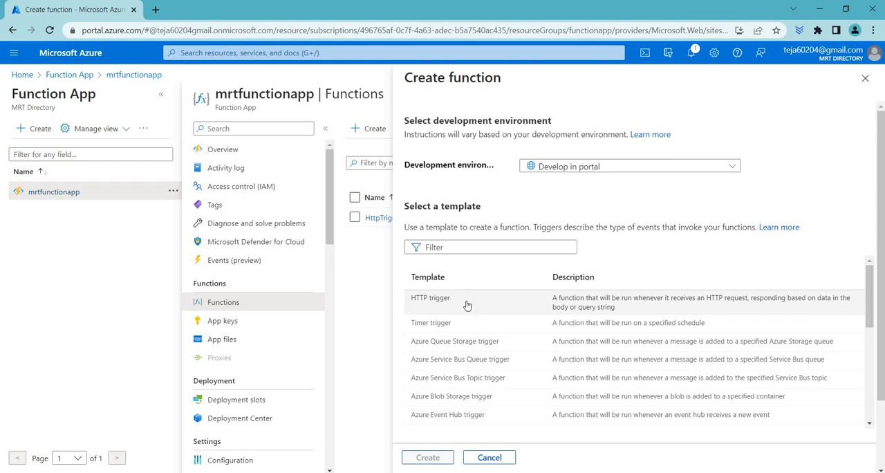
drag(410, 170, 586, 175)
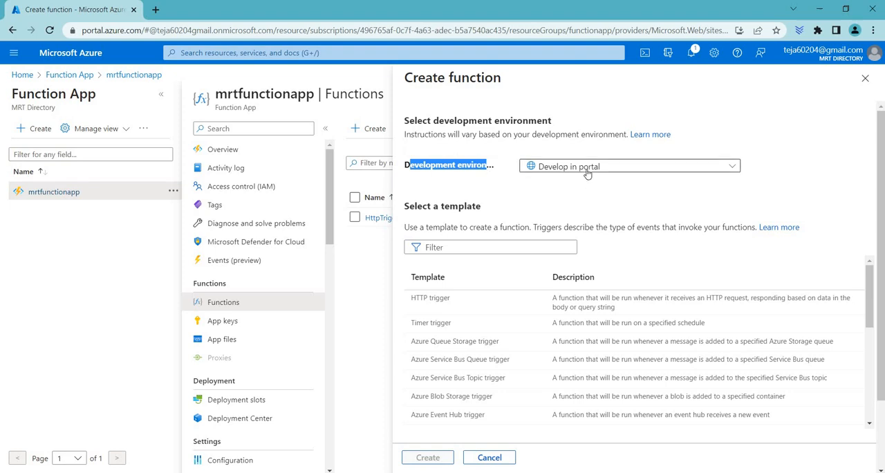
click(586, 170)
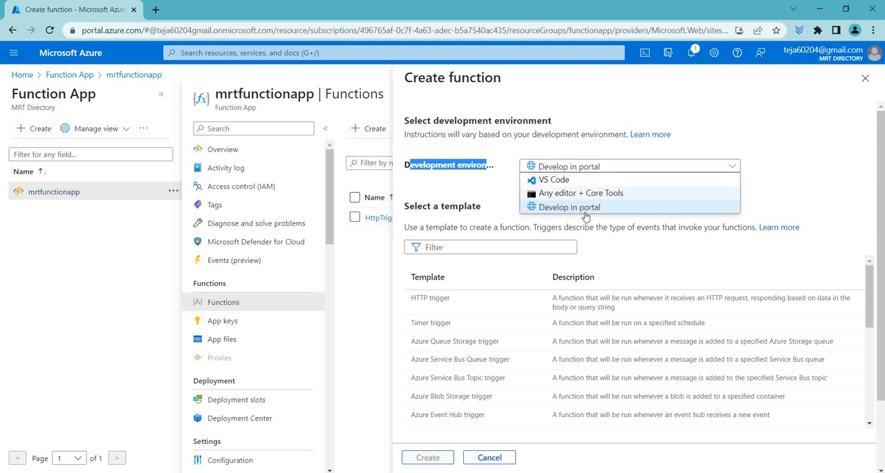
click(596, 194)
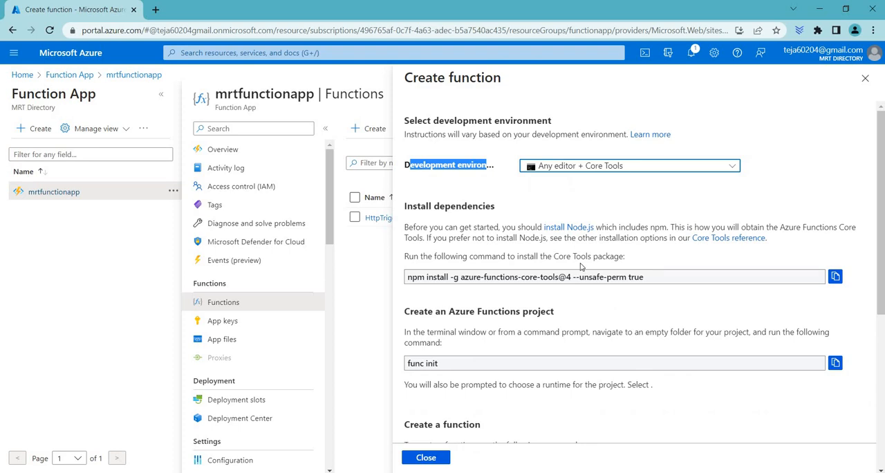
scroll(580, 267, down, 1)
scroll(581, 267, down, 3)
scroll(593, 178, up, 4)
click(596, 167)
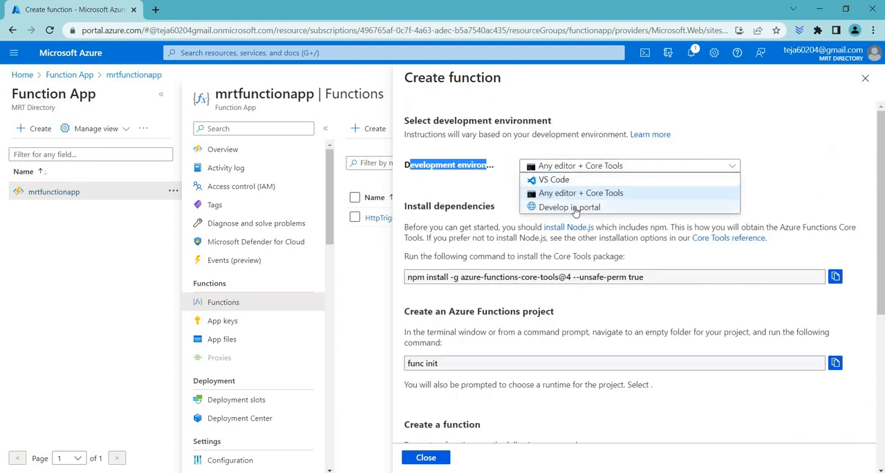
click(564, 180)
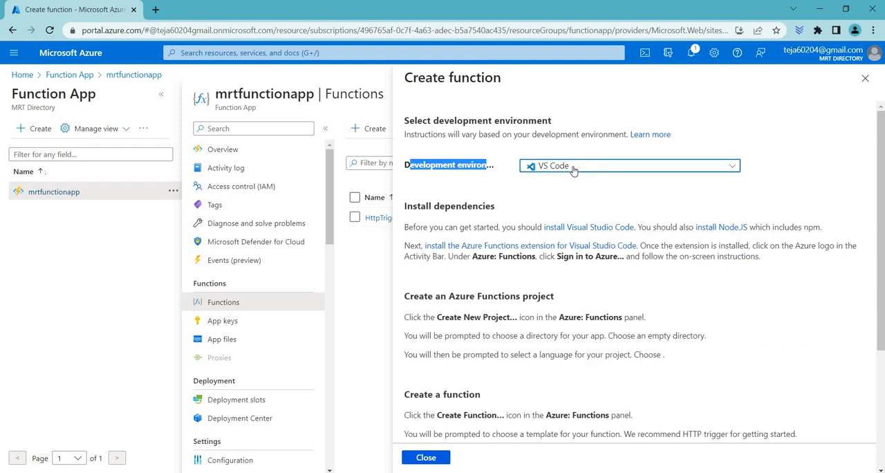
click(574, 167)
click(564, 202)
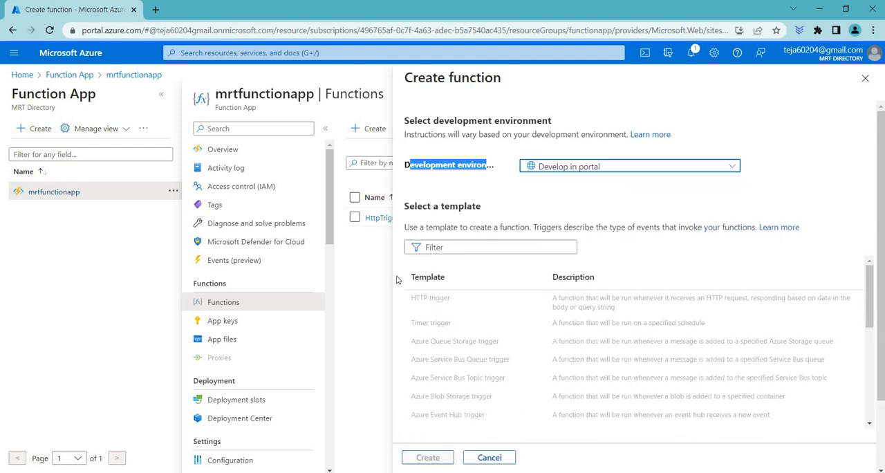
Cancel creating a function from the HTTP trigger template and open the overview of the existing HttpTrigger1 function.
click(447, 301)
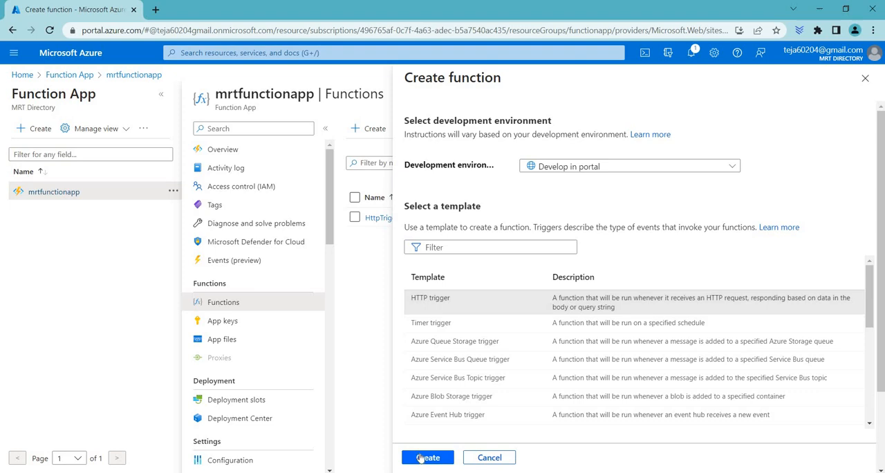
click(501, 461)
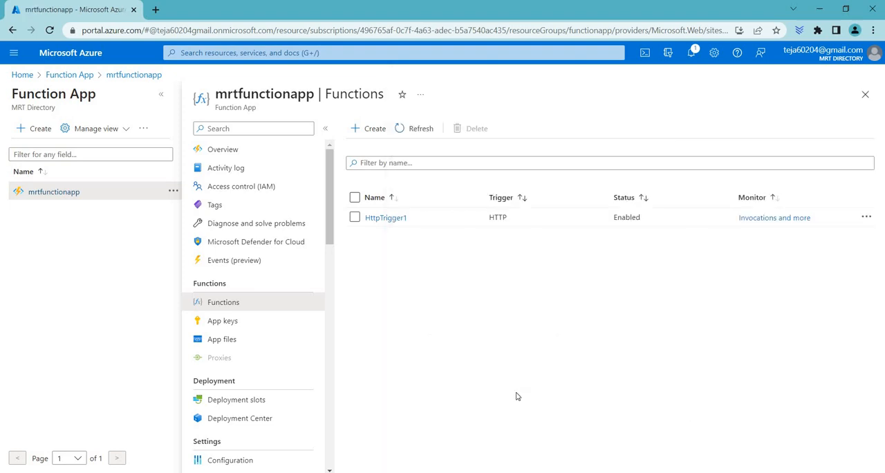
click(384, 218)
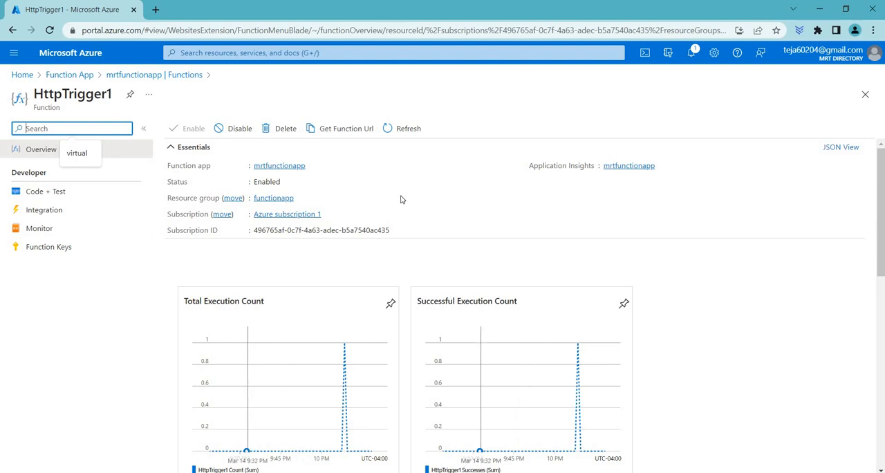
click(569, 236)
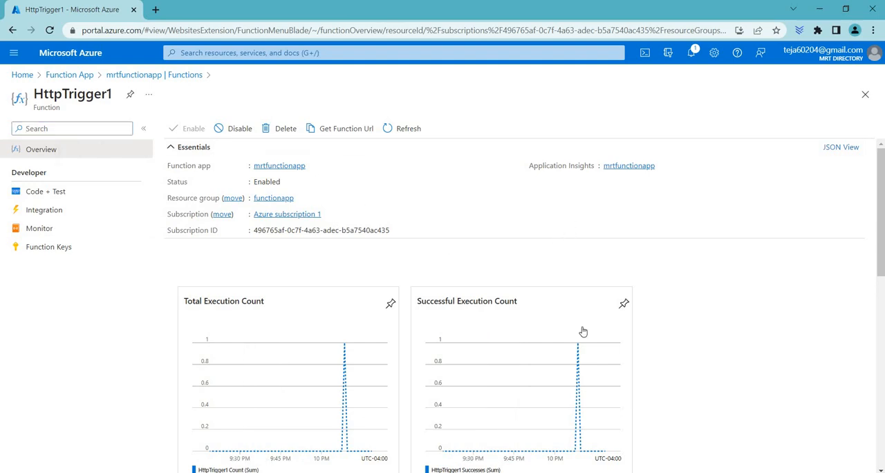
Reveal and examine the value of HttpTrigger1's default function key.
click(68, 255)
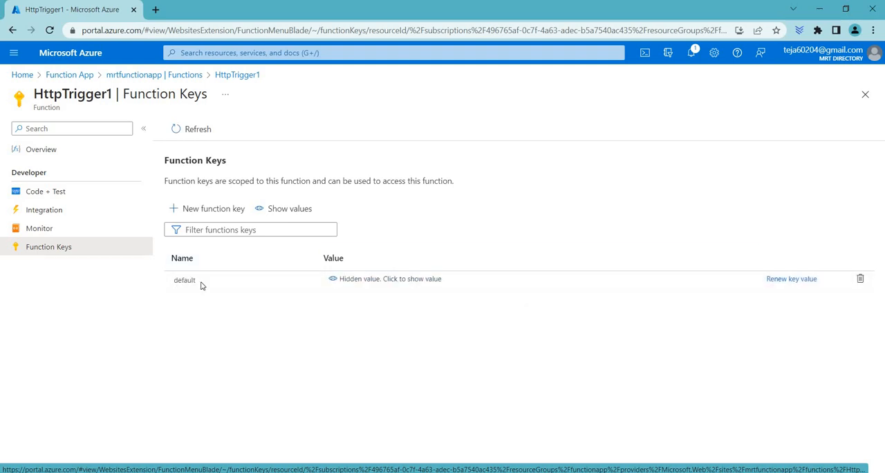
click(336, 280)
drag(350, 282, 618, 283)
click(333, 280)
click(331, 281)
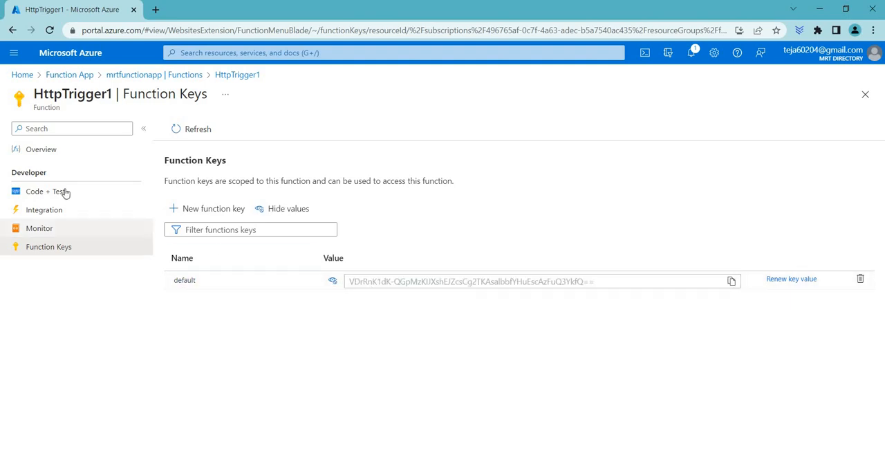
Copy HttpTrigger1's function URL that uses the default function key, after checking the other key options.
click(58, 158)
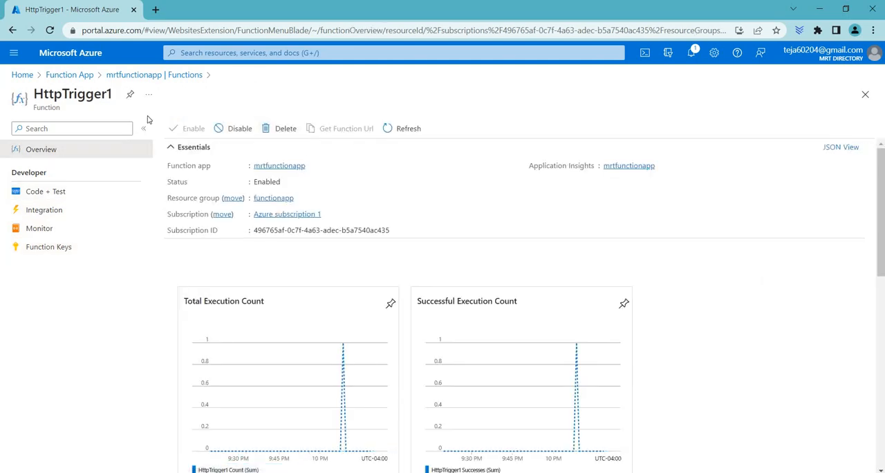
click(343, 131)
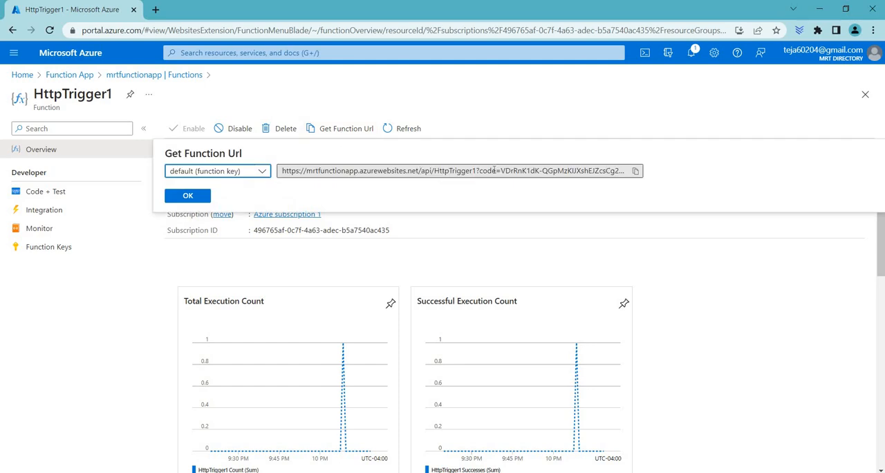
drag(489, 170, 643, 174)
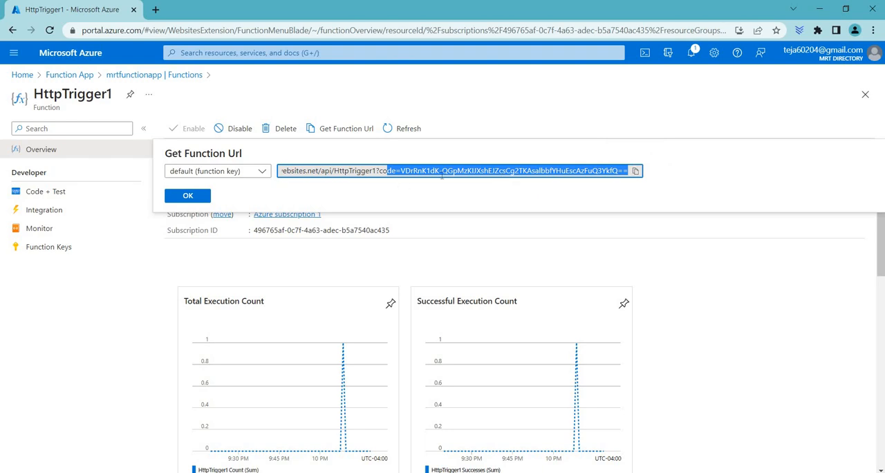
click(261, 175)
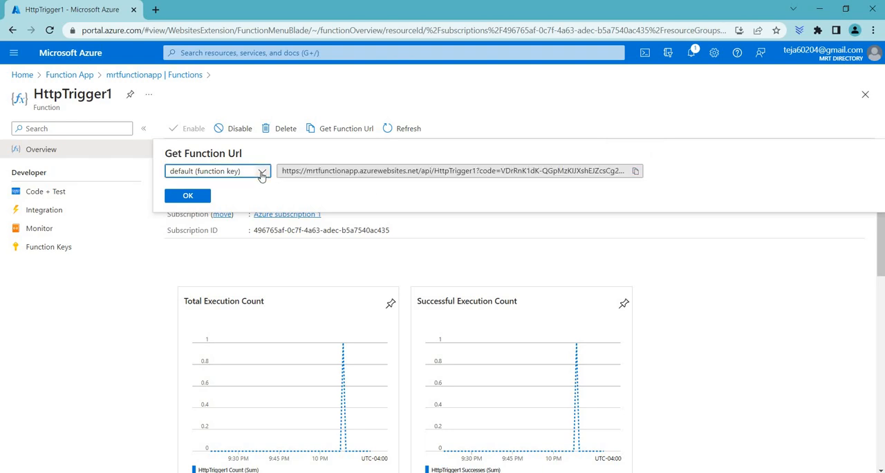
click(261, 175)
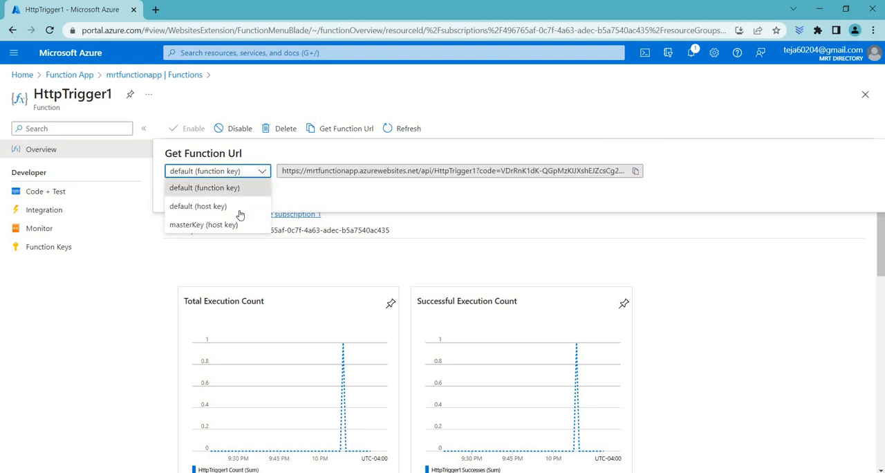
click(264, 173)
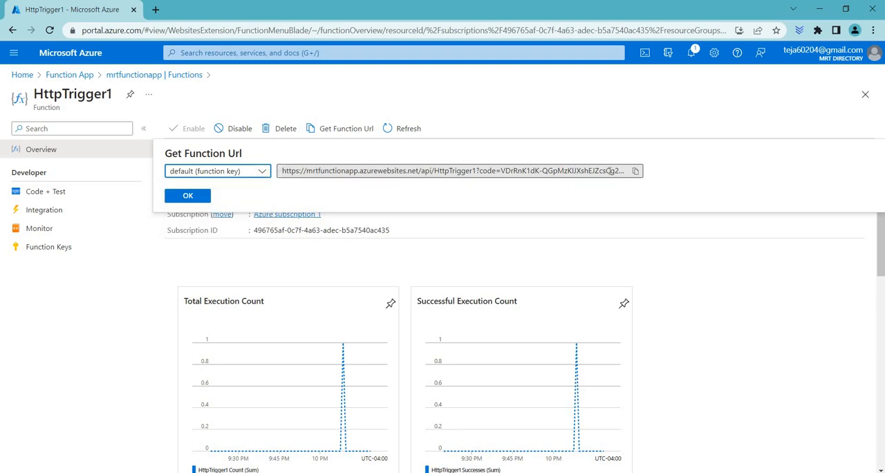
click(635, 173)
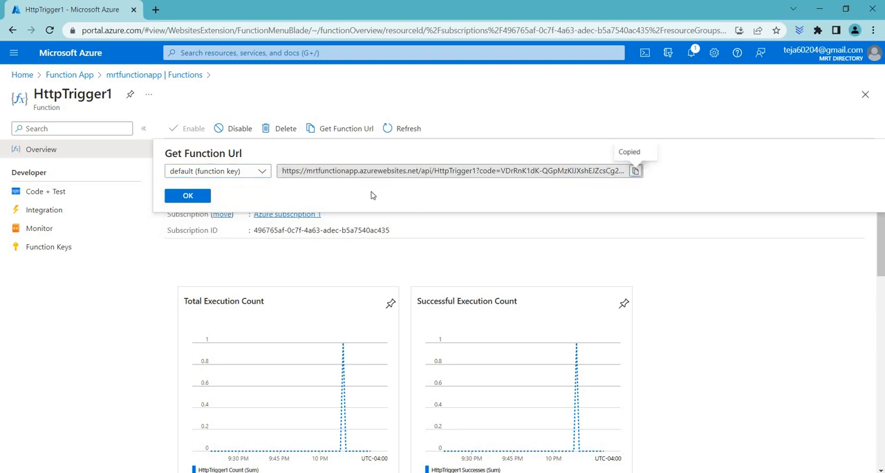
Run HttpTrigger1 by opening its copied function URL with the access key in a new browser tab.
click(156, 10)
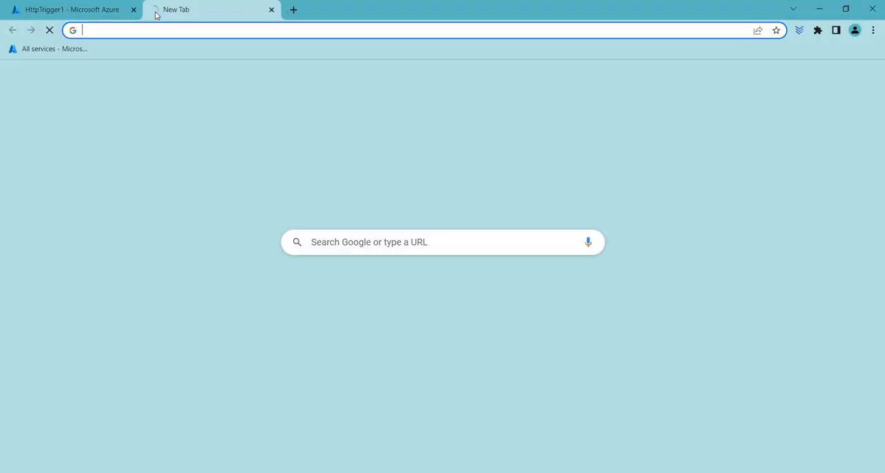
key(ctrl+v)
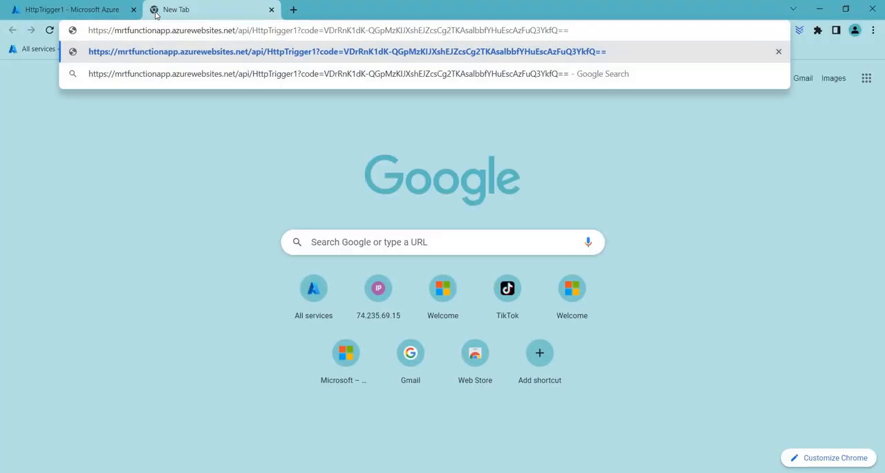
key(Return)
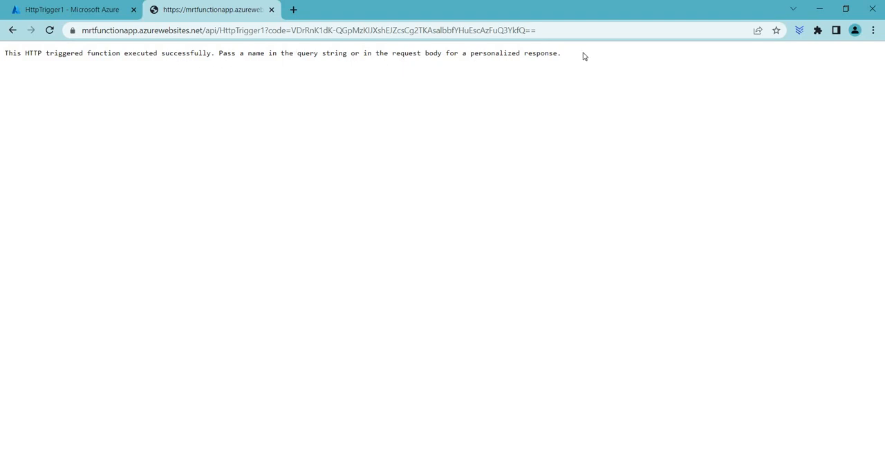
drag(562, 54, 443, 53)
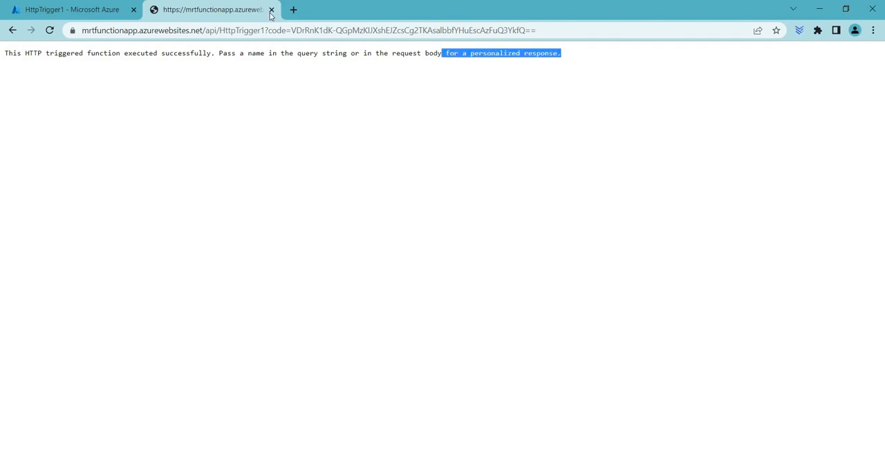
Close the function's response page and leave HttpTrigger1 for the functions list of mrtfunctionapp.
click(95, 12)
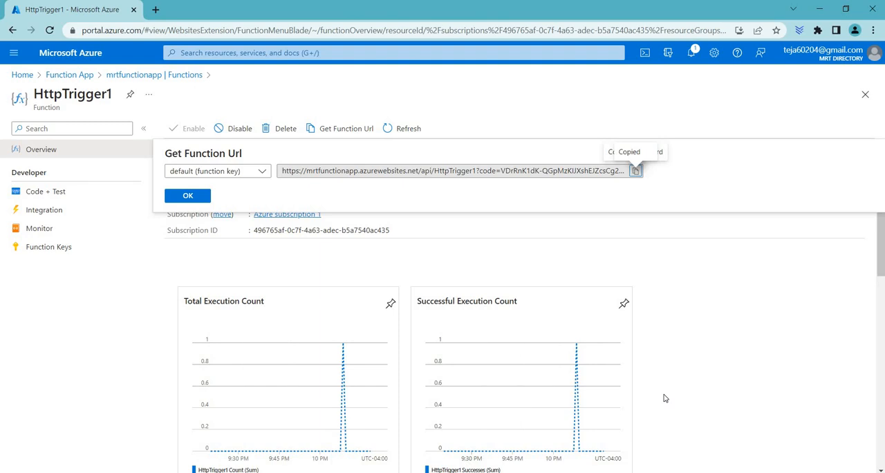
scroll(664, 395, down, 1)
scroll(664, 395, up, 1)
click(865, 95)
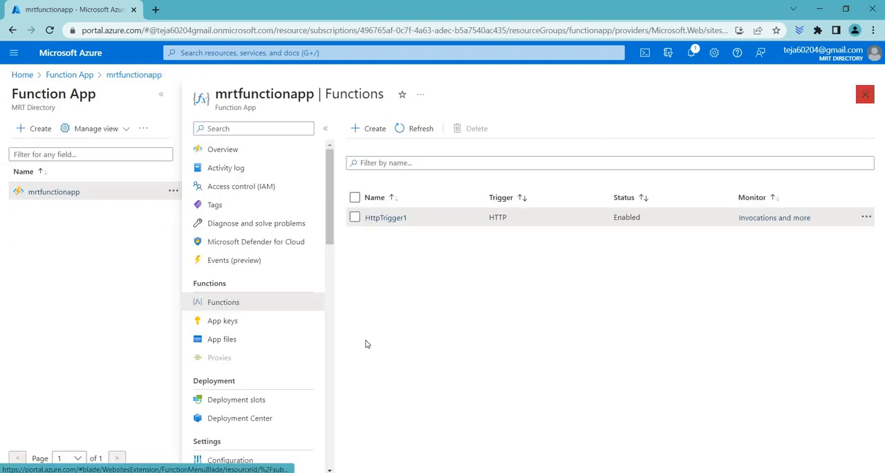